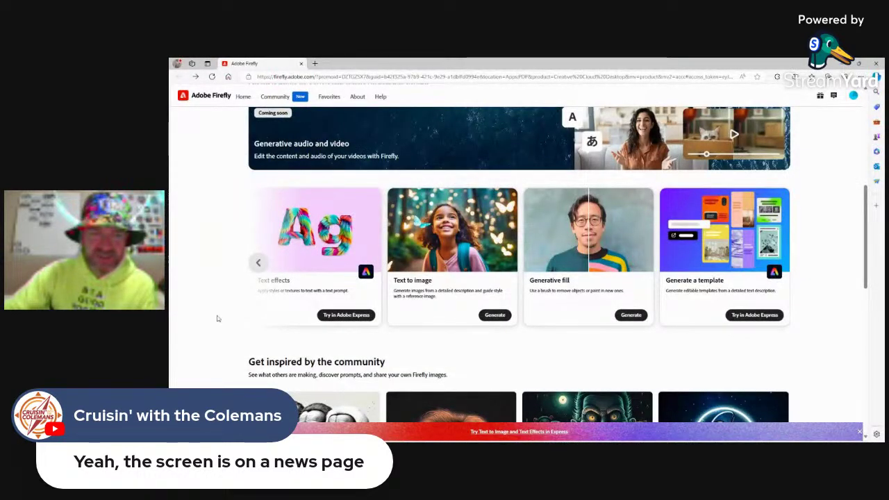
pyautogui.click(257, 262)
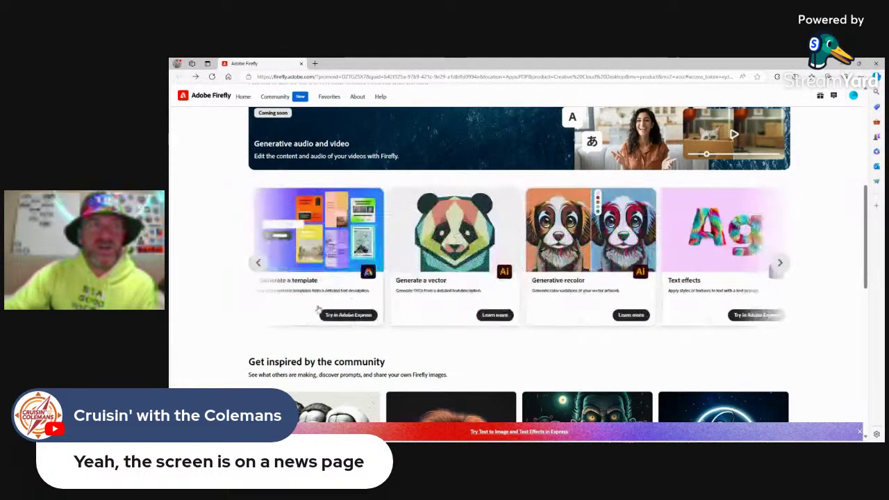
pyautogui.click(257, 262)
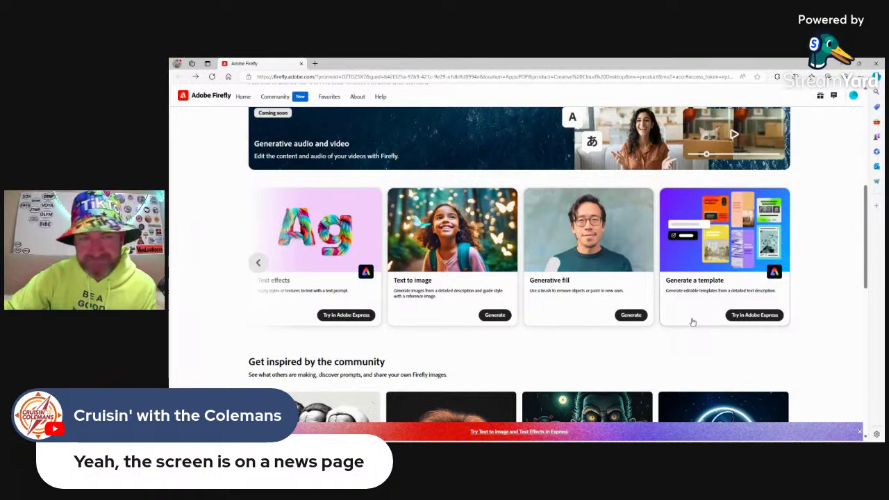
pyautogui.scroll(-4, 578, 324)
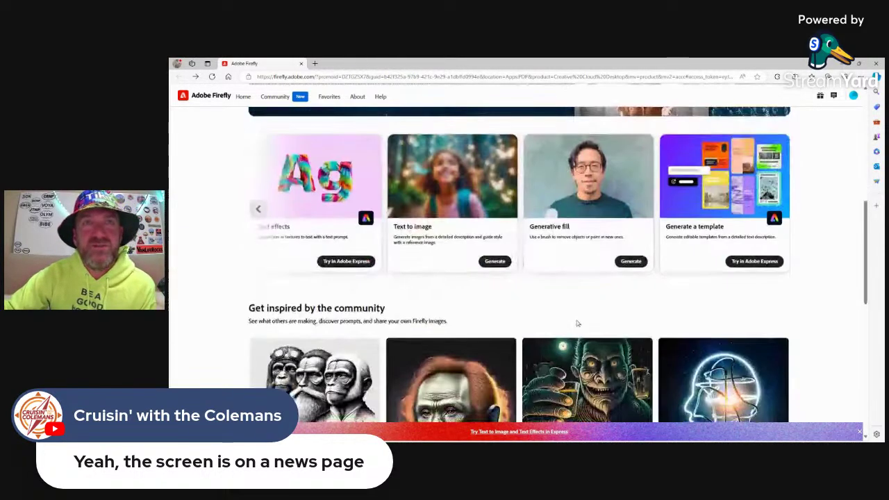
pyautogui.scroll(1, 578, 324)
pyautogui.scroll(3, 578, 324)
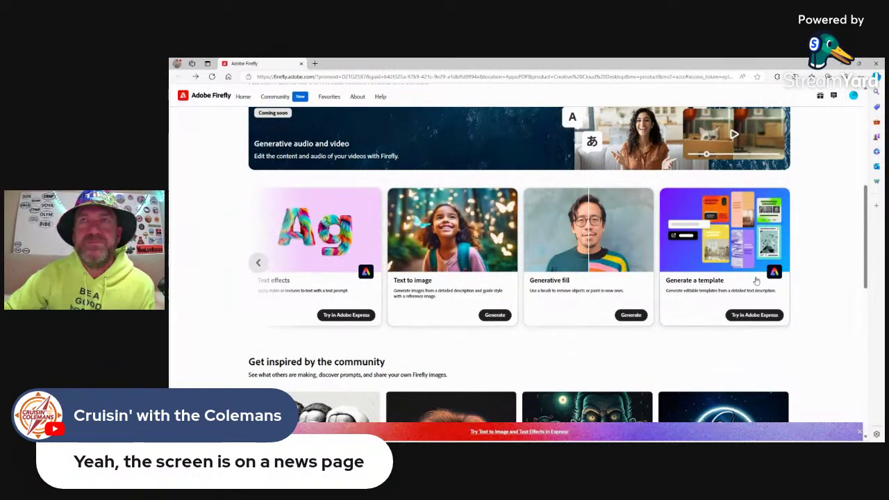
pyautogui.scroll(2, 810, 255)
pyautogui.scroll(-2, 809, 257)
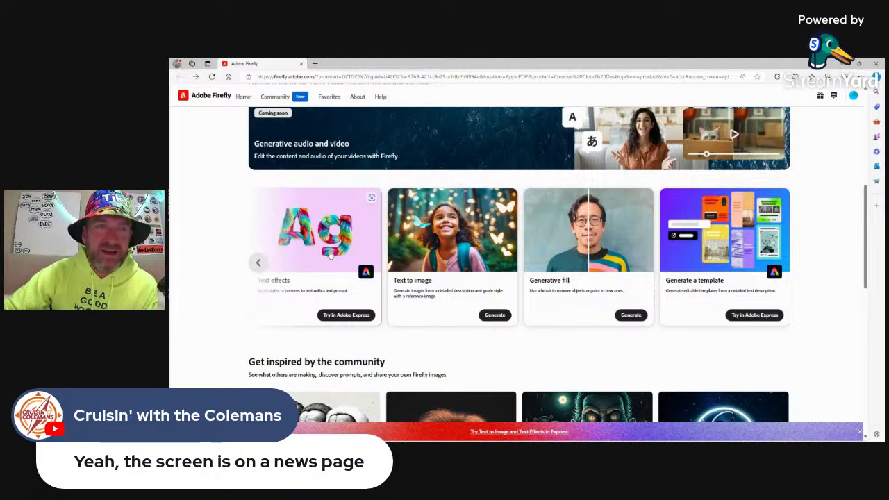
pyautogui.click(258, 262)
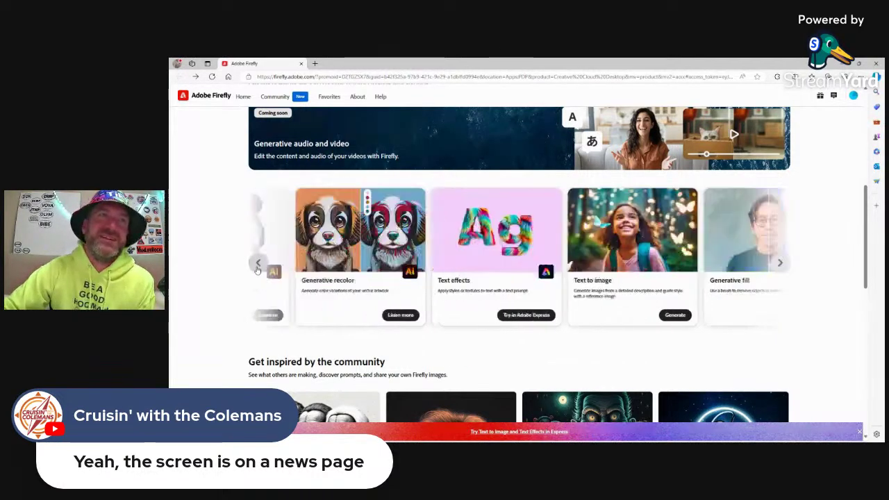
pyautogui.click(258, 263)
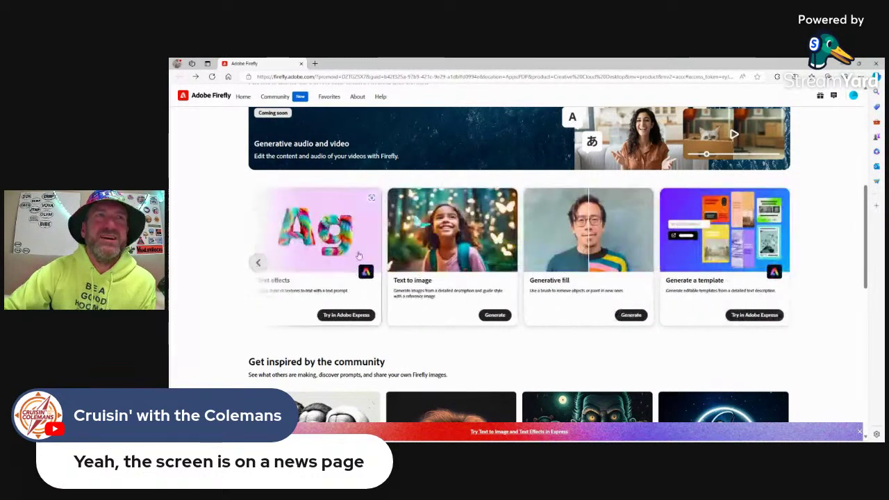
# Launch Text effects in Adobe Express and limit its search category to Text
pyautogui.click(315, 239)
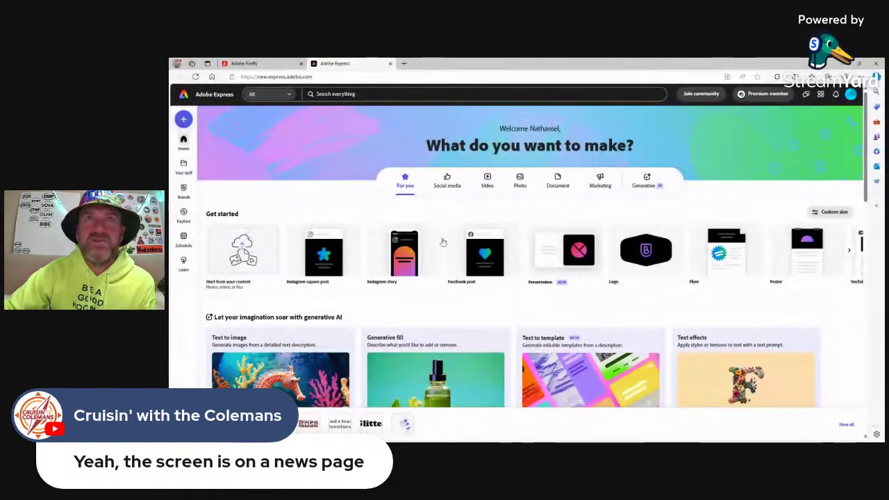
pyautogui.moveTo(709, 261)
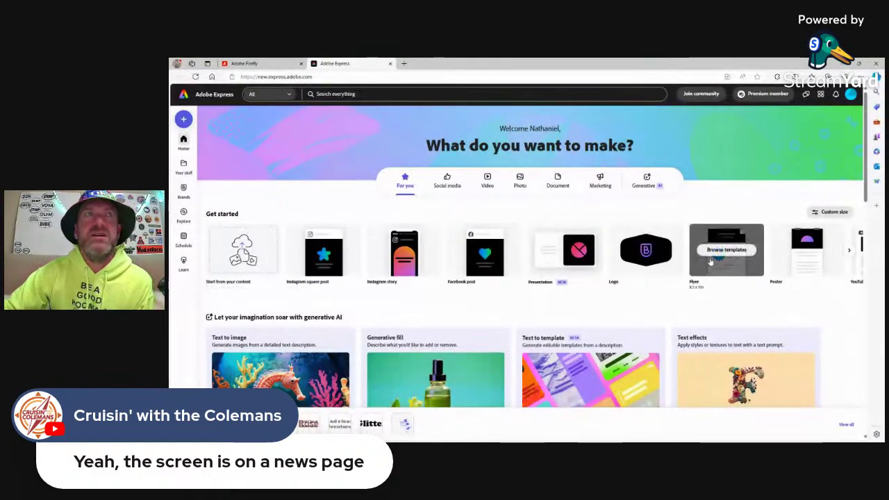
pyautogui.click(291, 96)
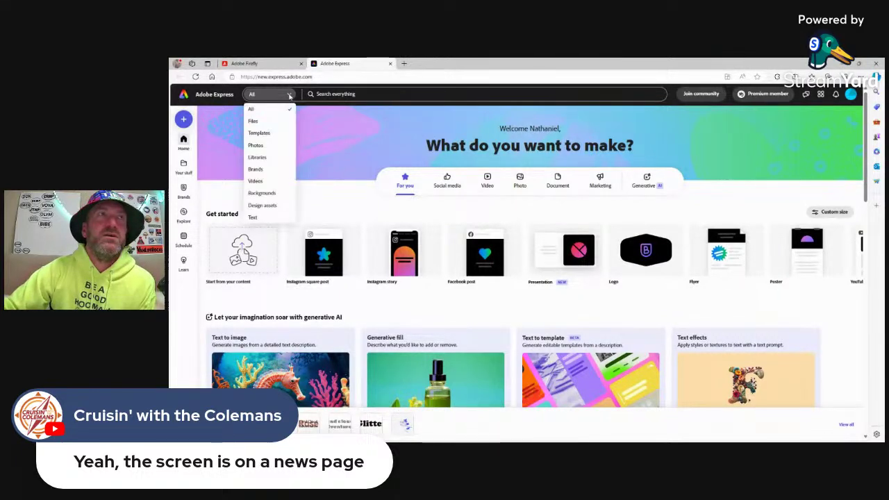
pyautogui.click(252, 217)
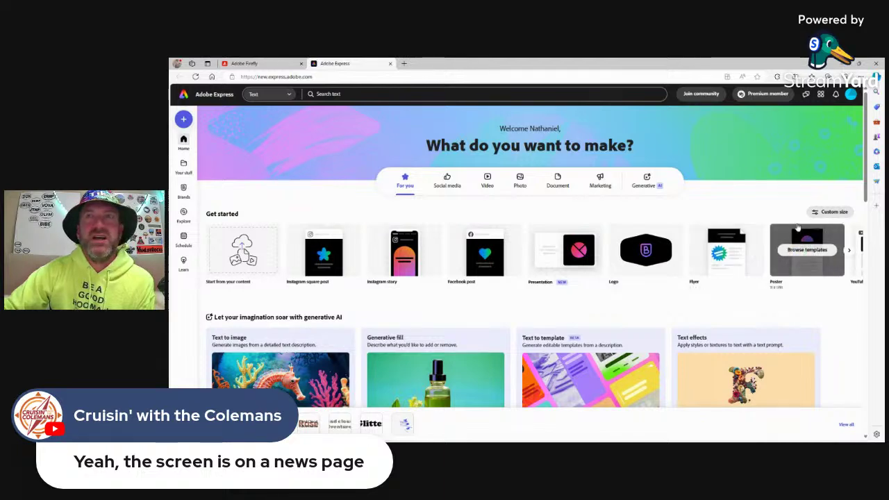
pyautogui.scroll(-3, 759, 193)
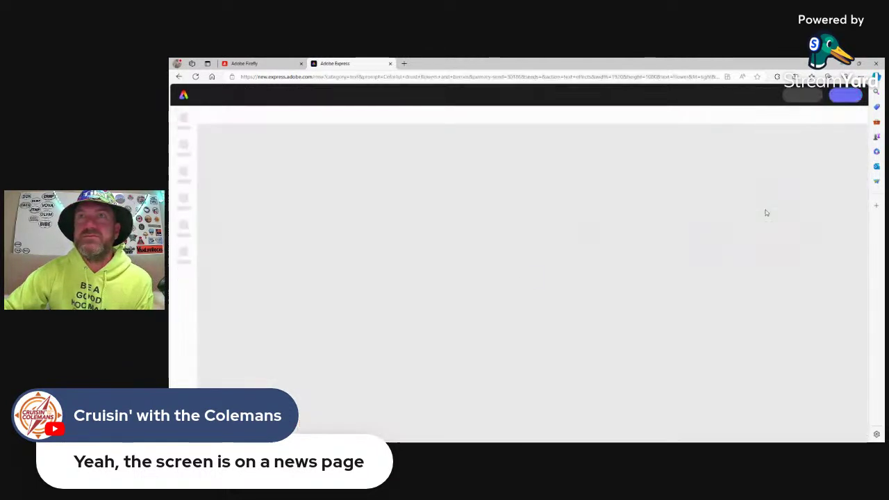
# Start a Text effects design showing 'Flower' in dried flowers and berries, leaving the word unchanged
pyautogui.click(744, 236)
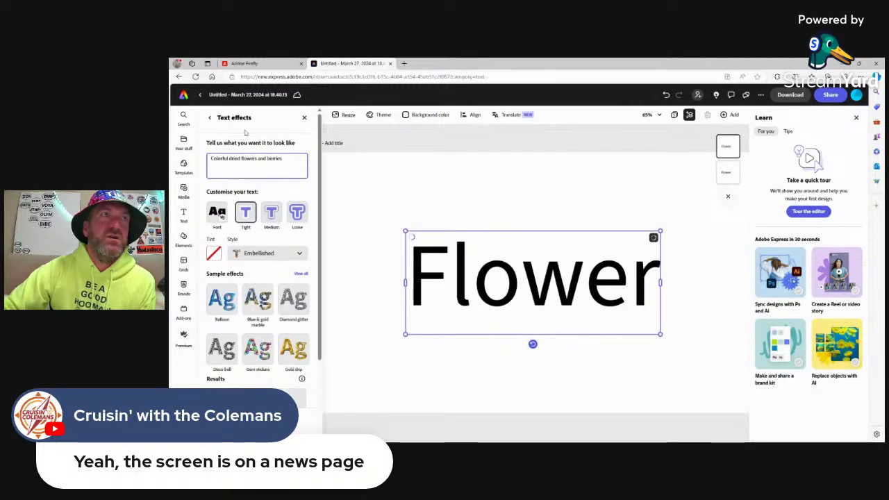
pyautogui.doubleClick(576, 289)
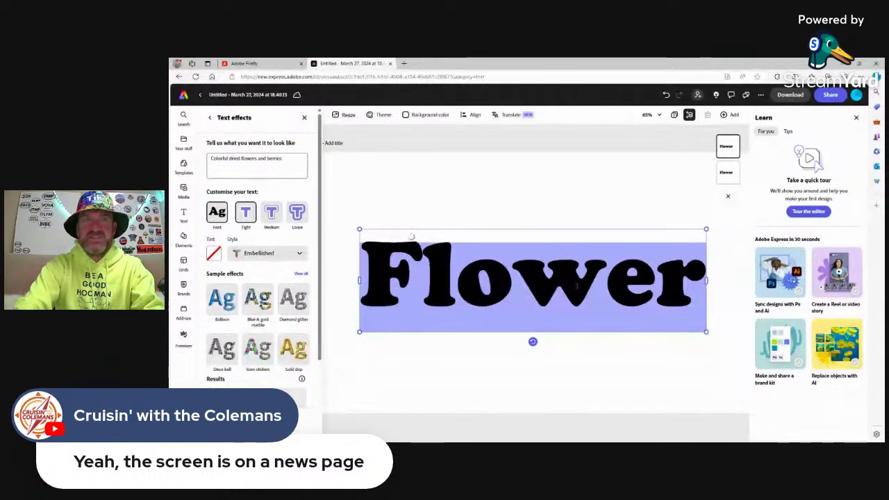
pyautogui.write('Sc')
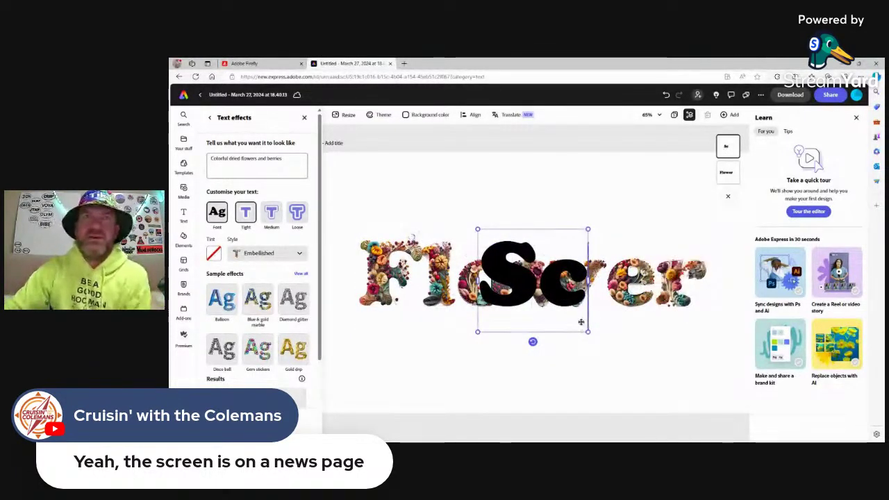
pyautogui.press('BackSpace')
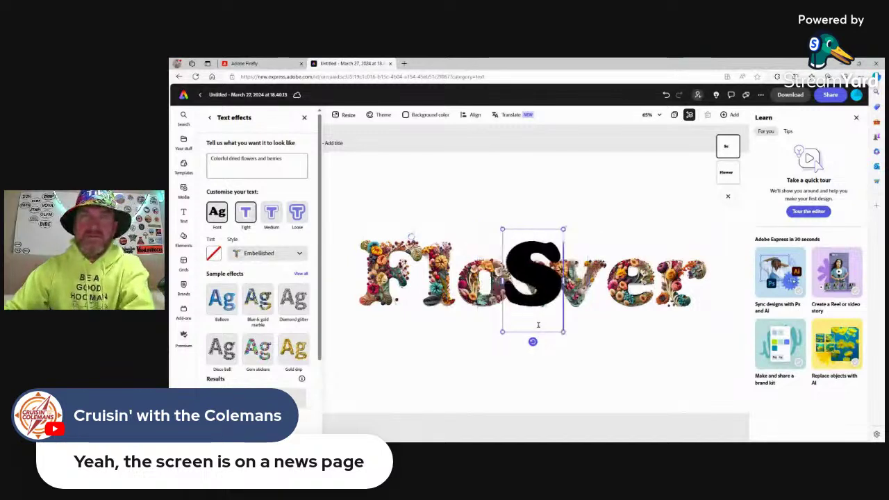
pyautogui.press('BackSpace')
pyautogui.click(713, 165)
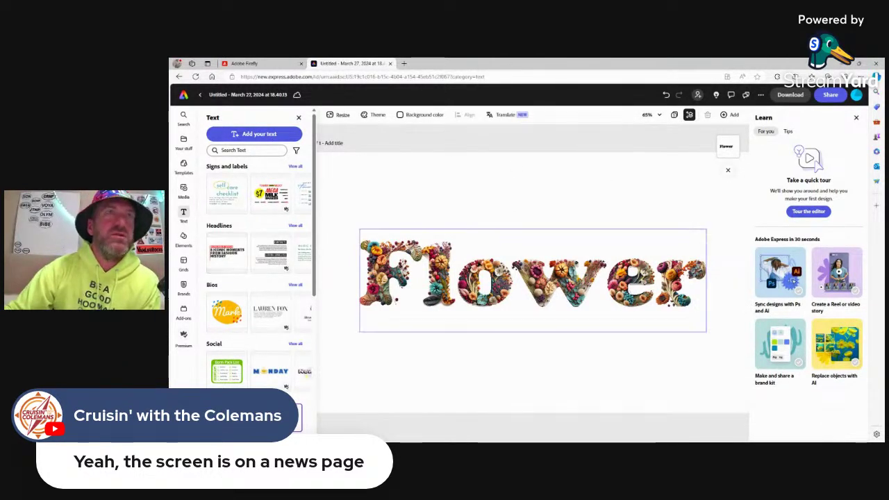
# Replace the word 'Flower' with 'Scooby Snacks'
pyautogui.click(486, 279)
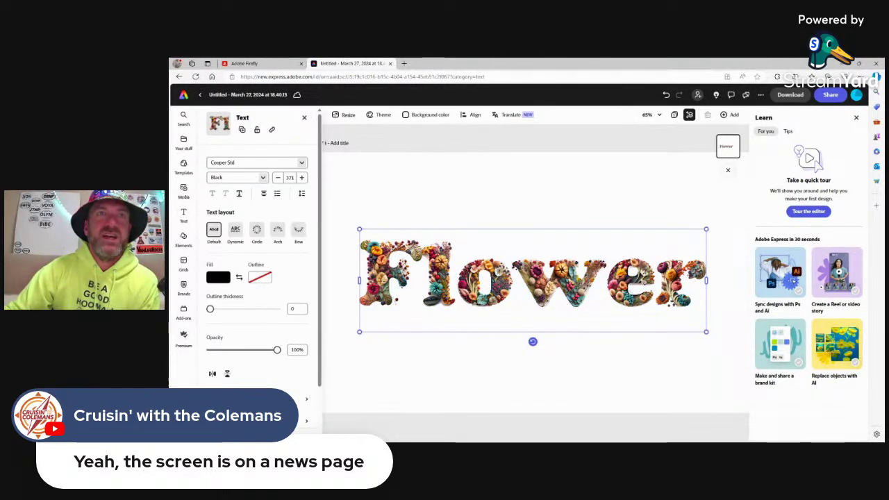
pyautogui.doubleClick(486, 279)
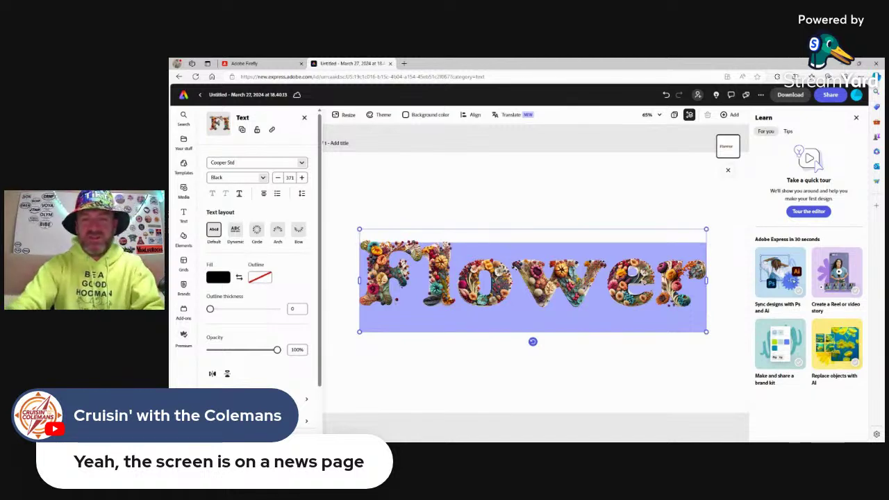
pyautogui.write('Scooby')
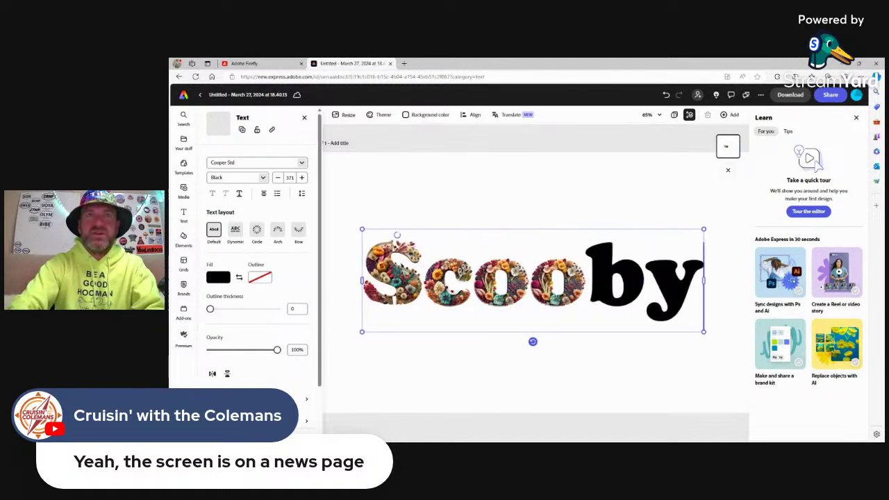
pyautogui.write(' S')
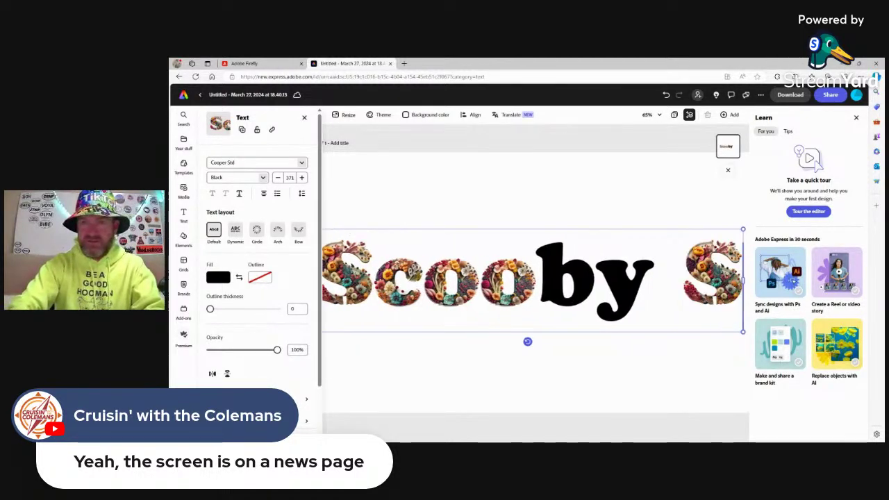
pyautogui.write('nacks')
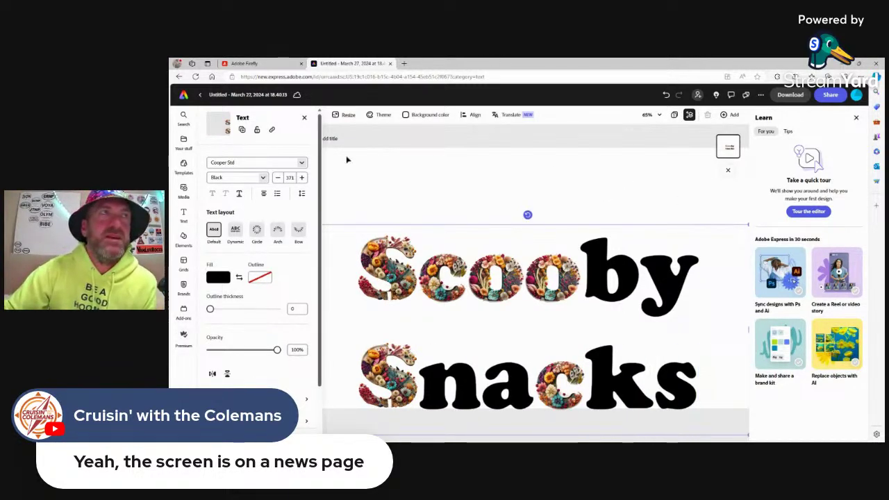
# Close the page thumbnails, exit text editing, and reopen the text effect settings
pyautogui.click(727, 170)
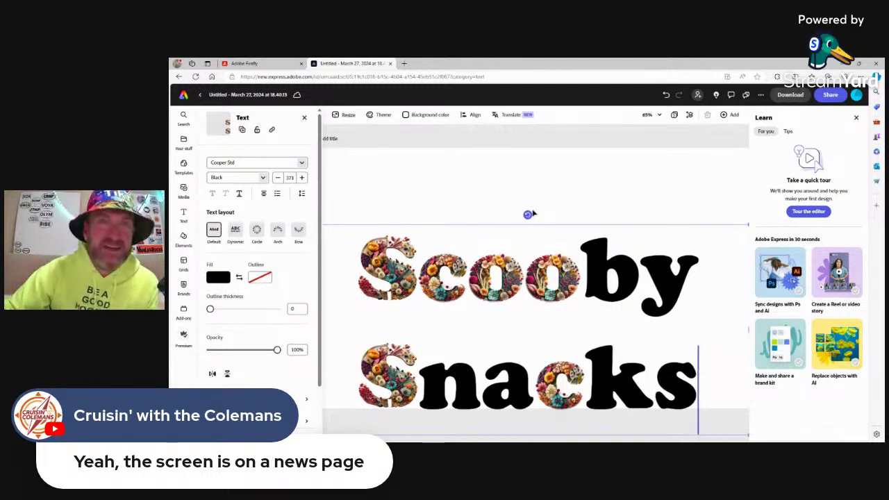
pyautogui.doubleClick(579, 278)
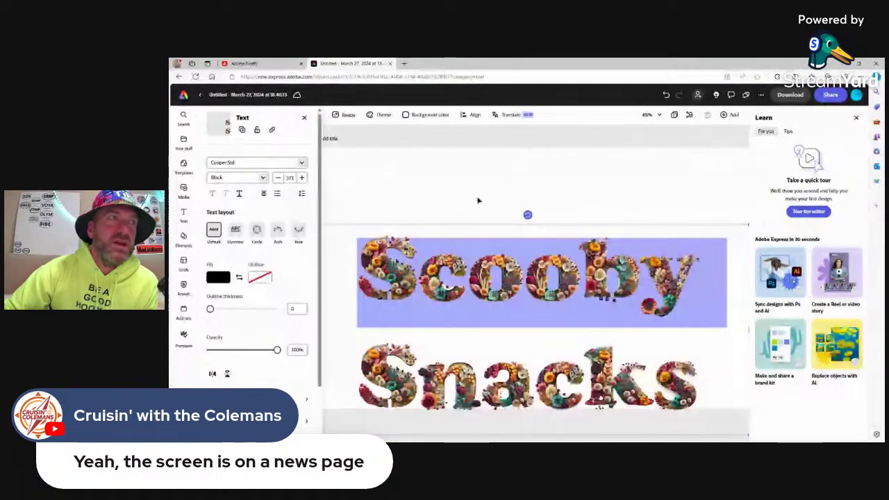
pyautogui.press('Escape')
pyautogui.scroll(-2, 318, 302)
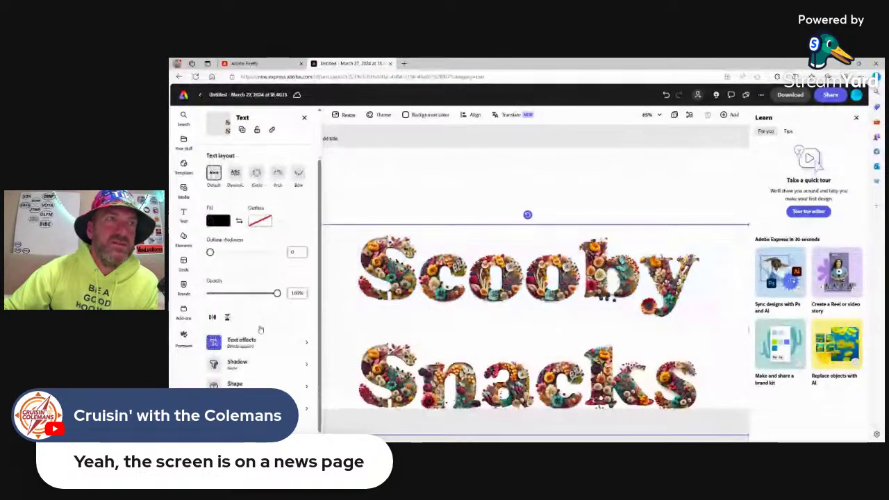
pyautogui.click(306, 345)
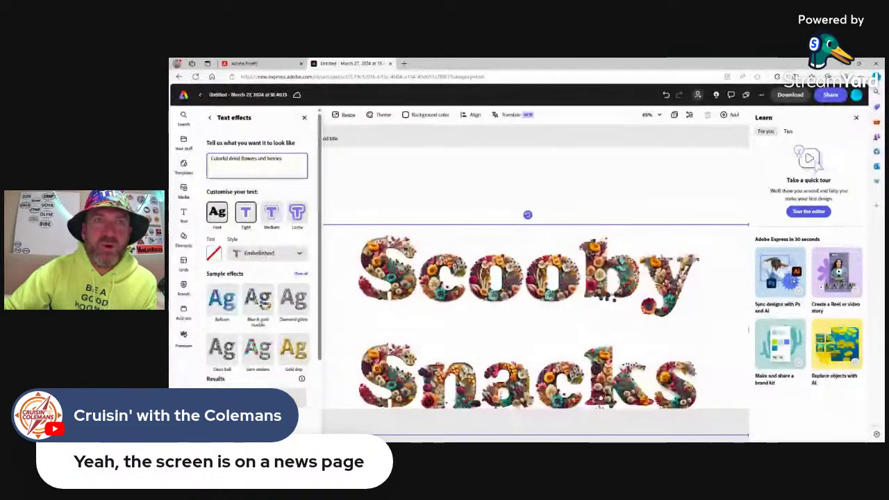
# Replace the dried-flowers effect prompt with 'bubbles' and generate the new effect
pyautogui.hotkey('ctrl', 'a')
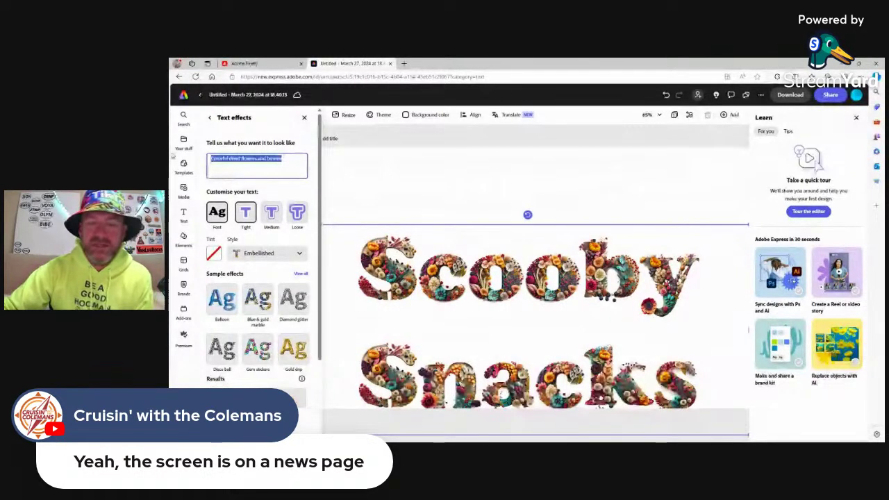
pyautogui.write('Iubbl')
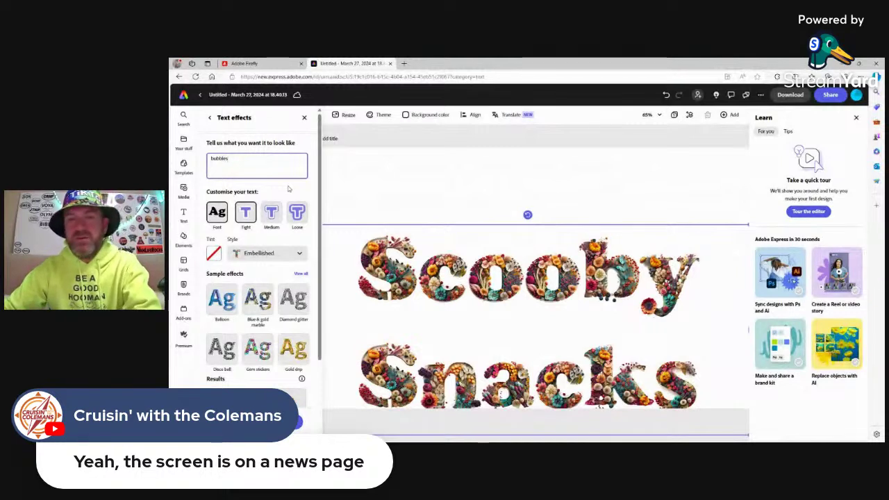
pyautogui.press('Return')
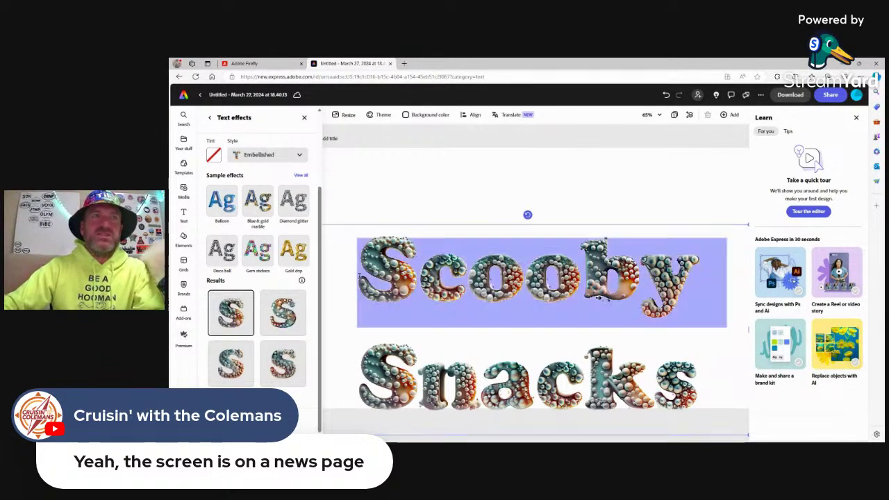
# Change the lettering from 'Scooby Snacks' to 'Box Van Dee'
pyautogui.doubleClick(495, 277)
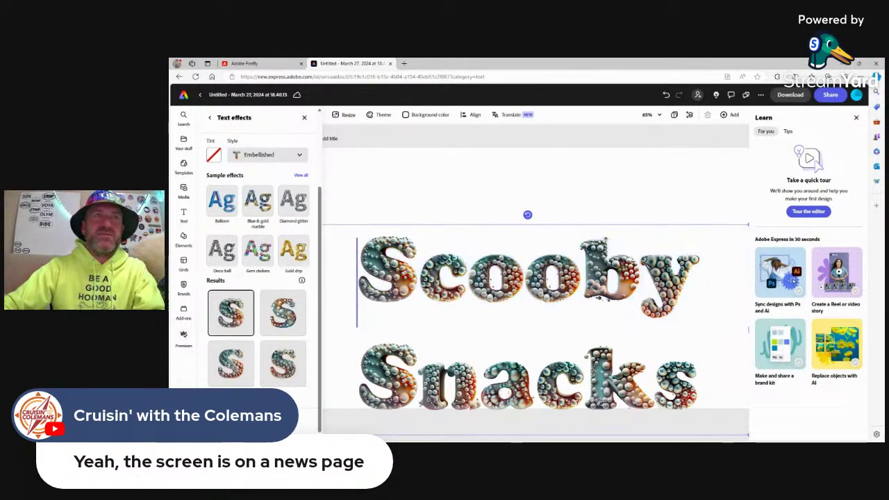
pyautogui.moveTo(496, 277); pyautogui.dragTo(697, 389)
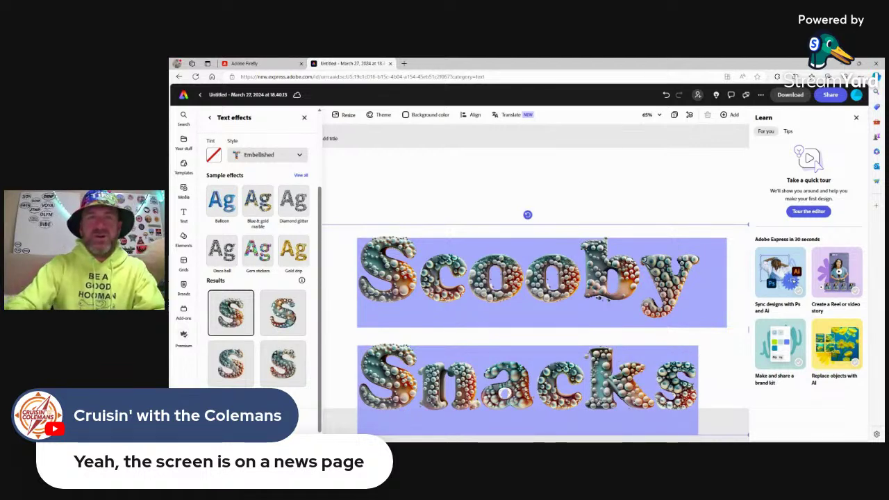
pyautogui.write('Box Van')
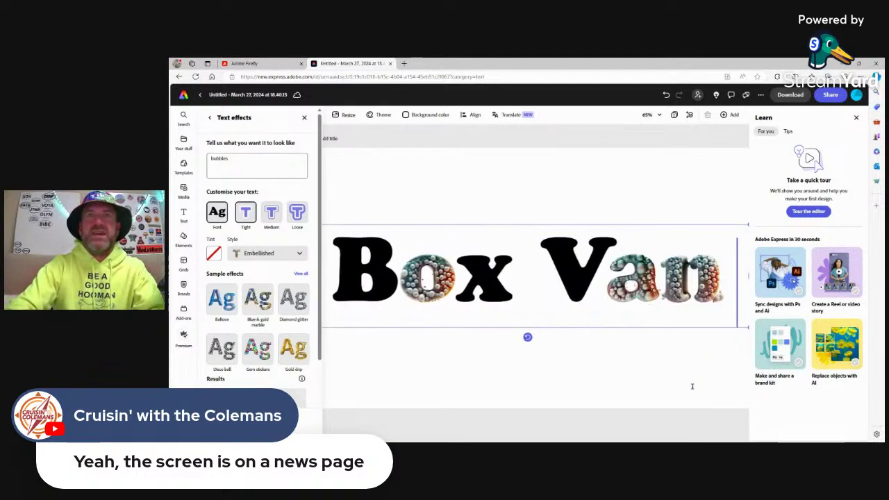
pyautogui.write(' Dee')
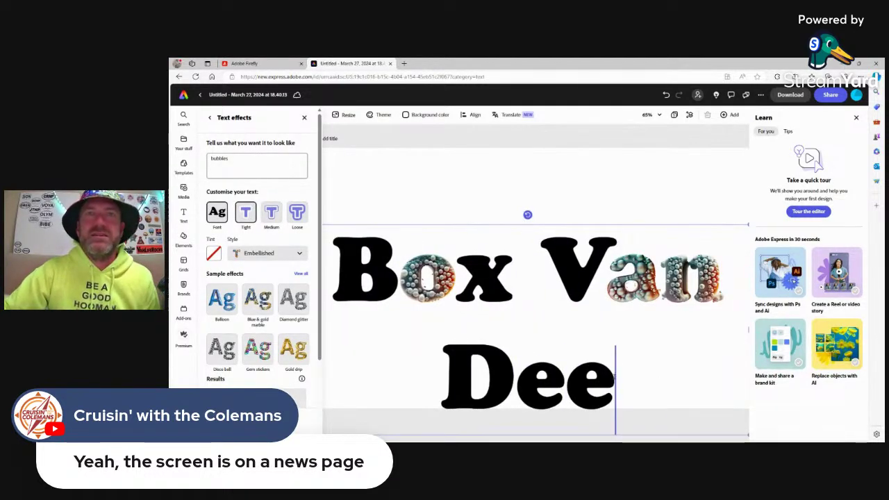
pyautogui.moveTo(616, 389); pyautogui.dragTo(389, 281)
pyautogui.press('Escape')
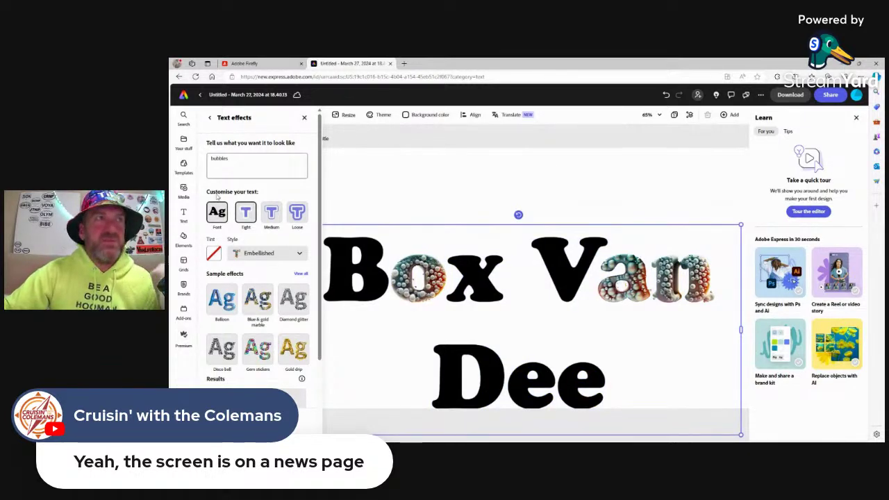
# Replace the 'bubbles' effect description with 'fire'
pyautogui.click(252, 158)
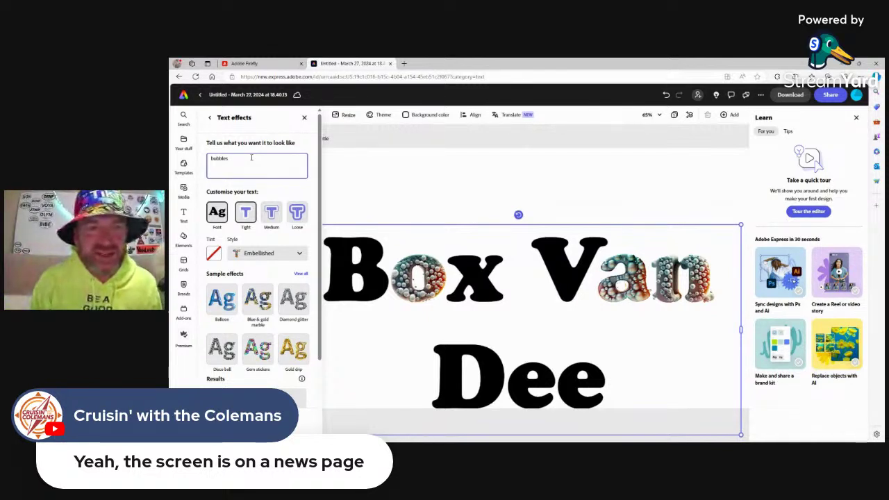
pyautogui.hotkey('ctrl', 'a')
pyautogui.write('fire')
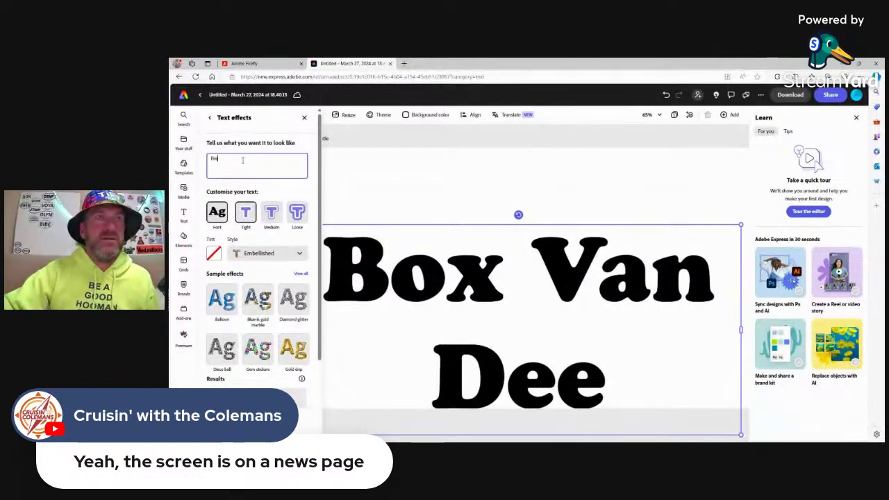
# Apply the fire effect to the Box Van Dee lettering and reselect its text box
pyautogui.click(615, 200)
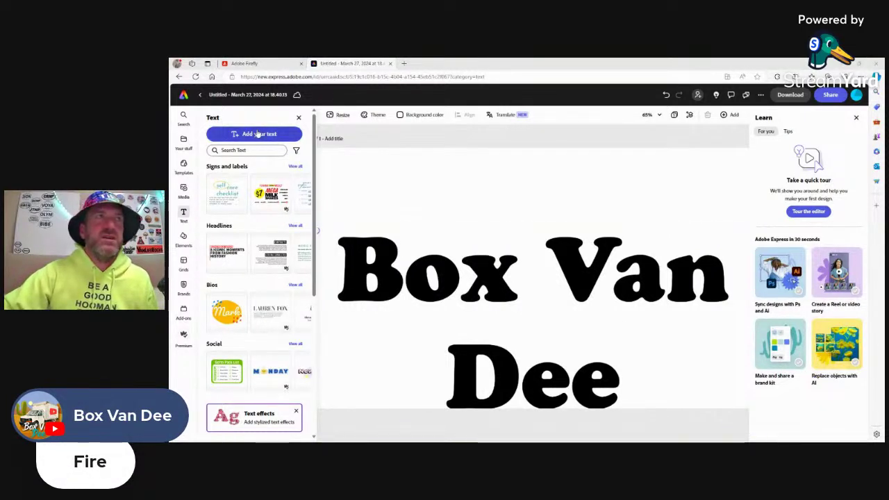
pyautogui.click(505, 279)
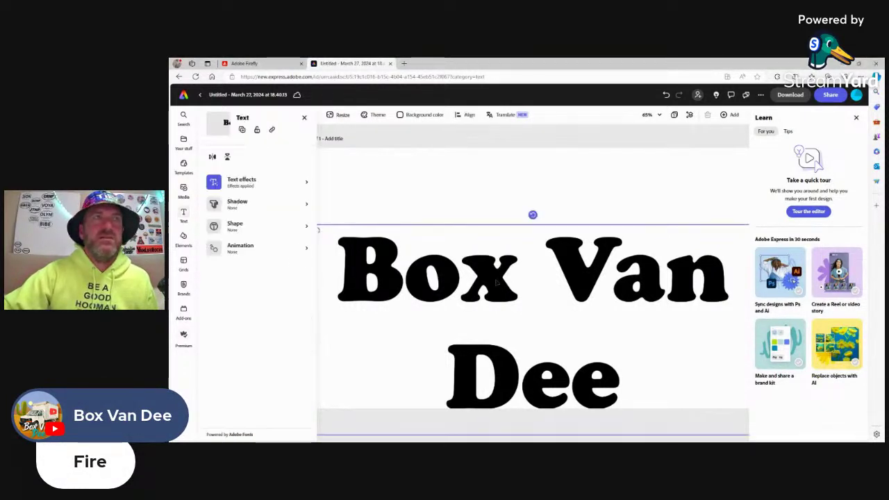
pyautogui.moveTo(642, 393); pyautogui.dragTo(323, 273)
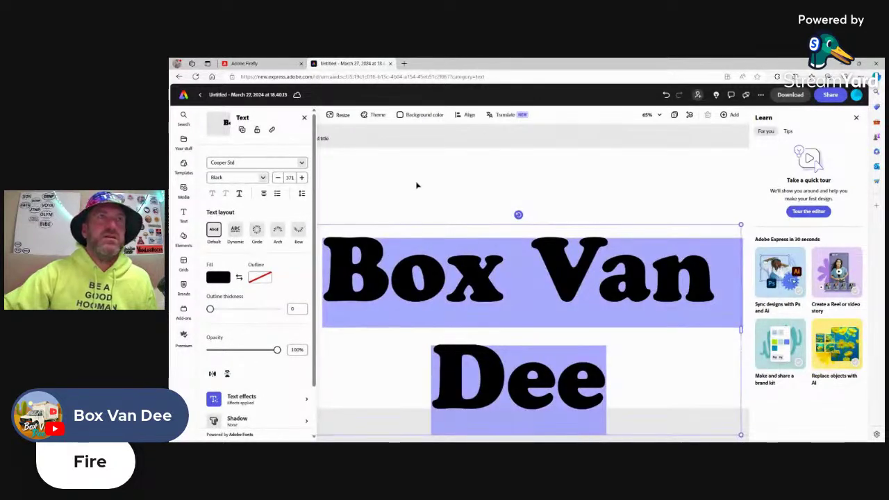
pyautogui.press('Escape')
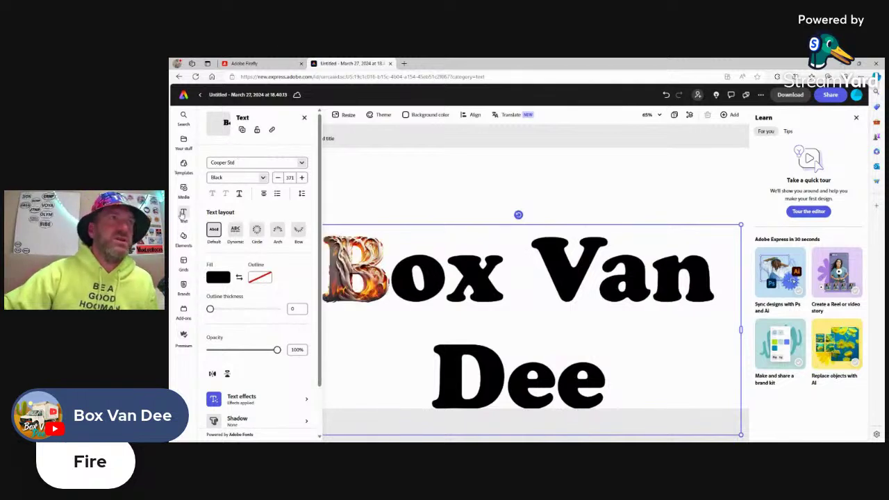
# Search the text template library for 'fire'
pyautogui.click(182, 217)
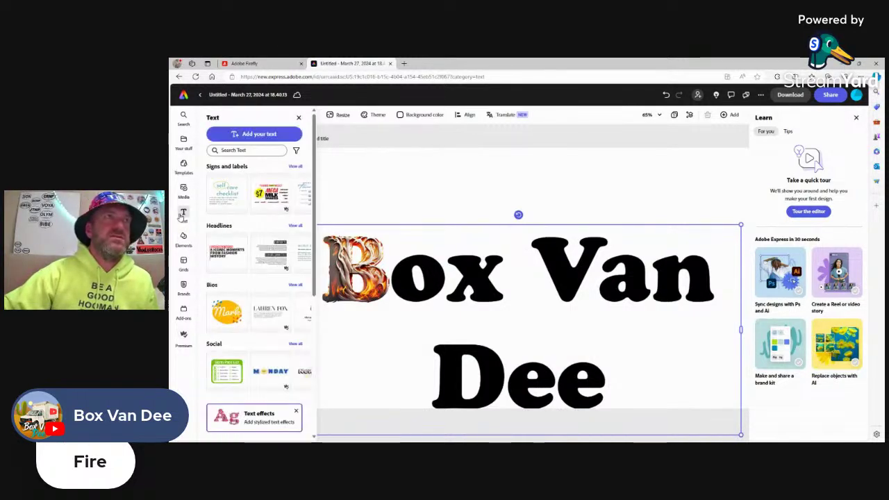
pyautogui.click(244, 151)
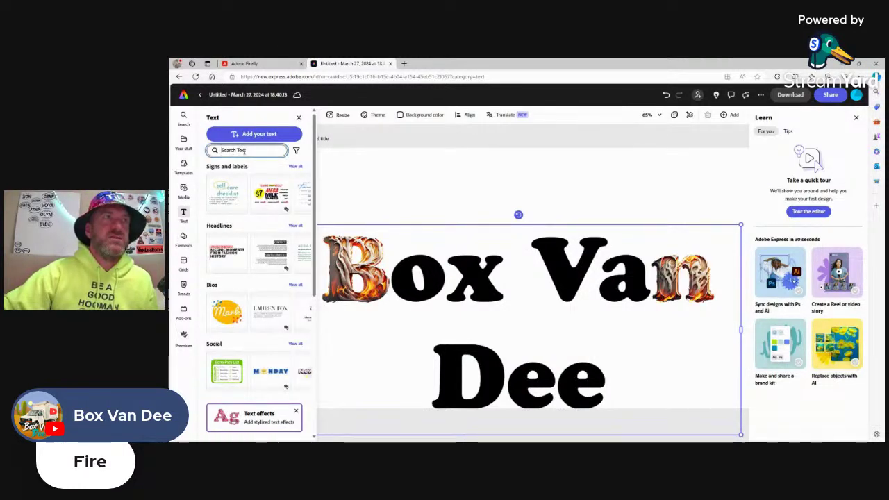
pyautogui.write('fire')
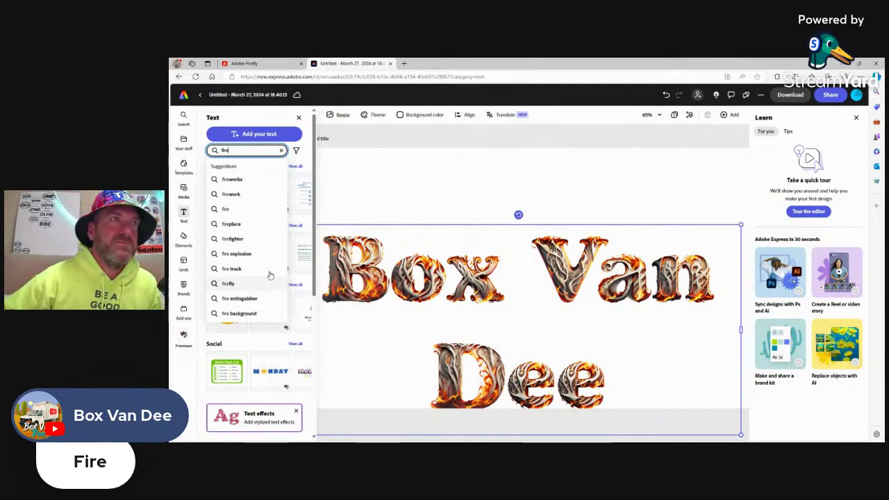
# Search text templates for 'firework', then select all the Box Van Dee text
pyautogui.click(232, 194)
pyautogui.click(252, 150)
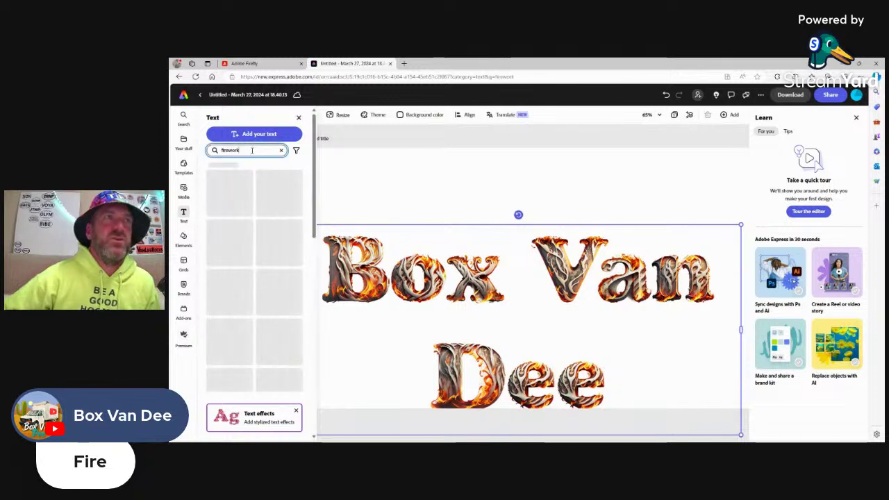
pyautogui.press('Return')
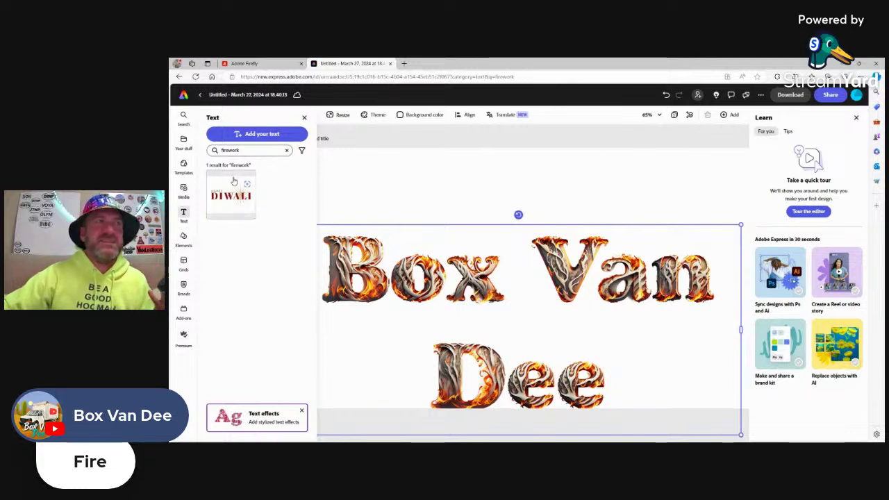
pyautogui.click(261, 150)
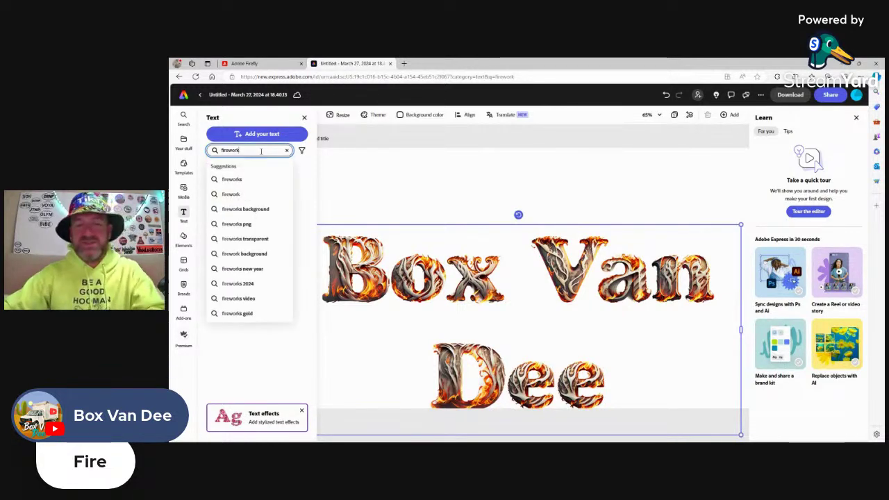
pyautogui.click(600, 342)
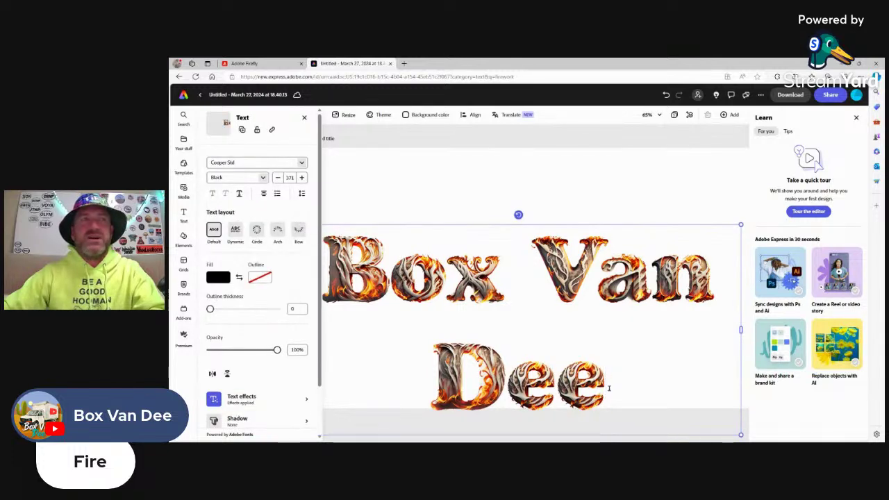
pyautogui.hotkey('ctrl', 'a')
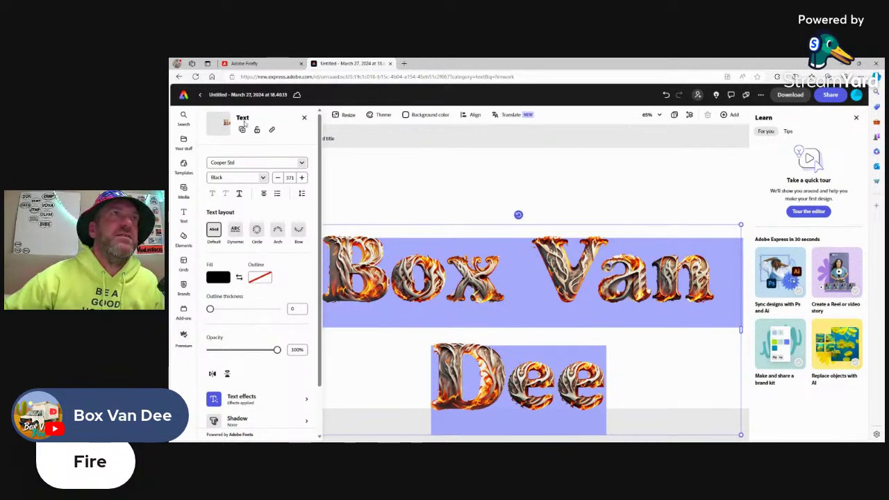
# Change the effect prompt from 'fire' to 'fireworks' and generate new effect results
pyautogui.scroll(-2, 300, 365)
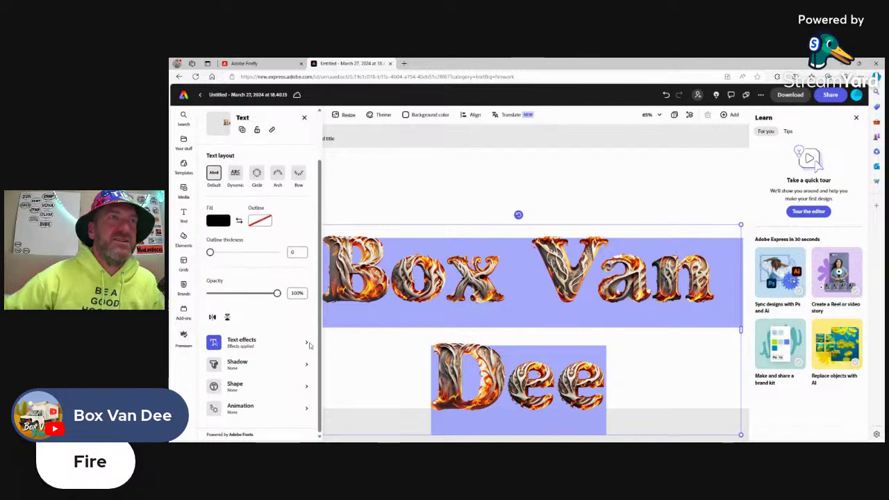
pyautogui.click(306, 346)
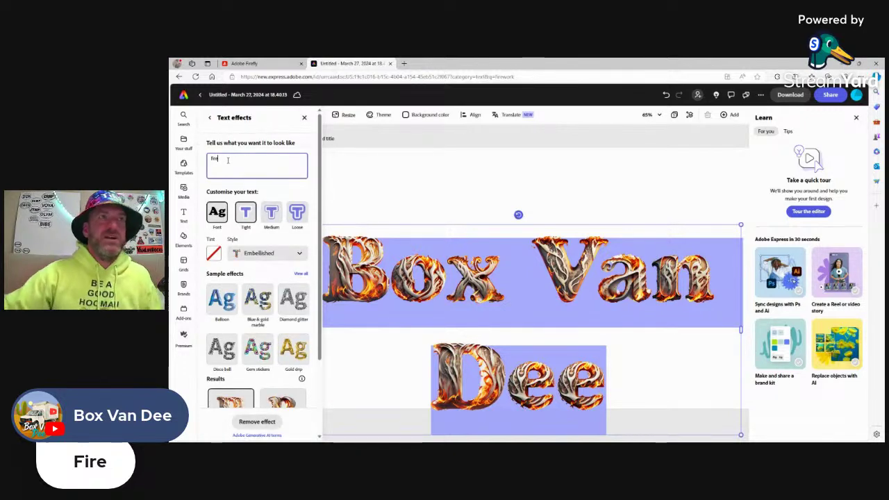
pyautogui.write('works')
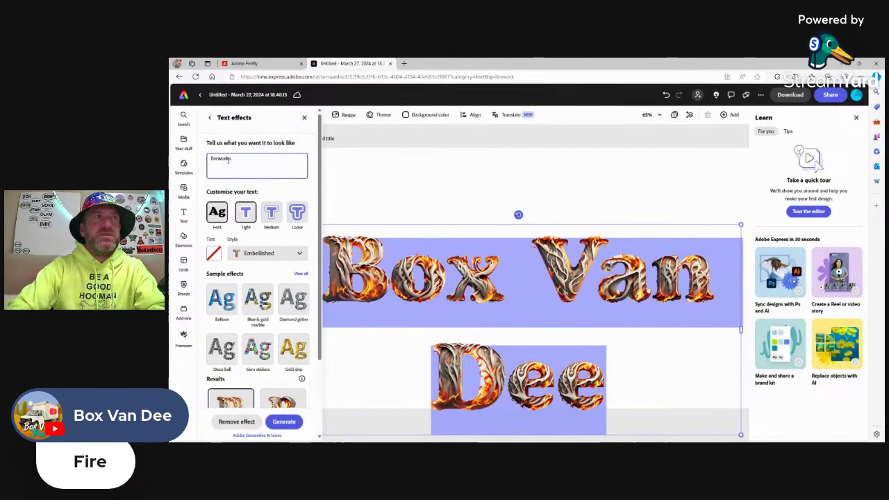
pyautogui.press('Return')
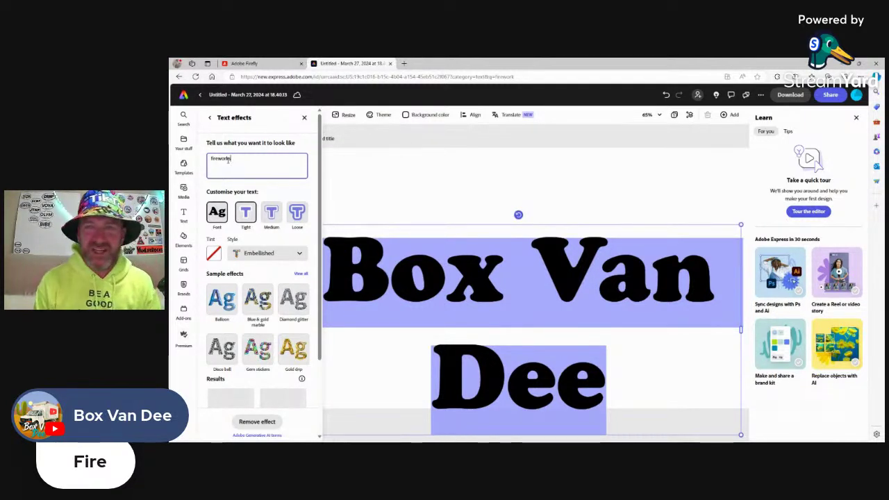
pyautogui.scroll(-2, 227, 159)
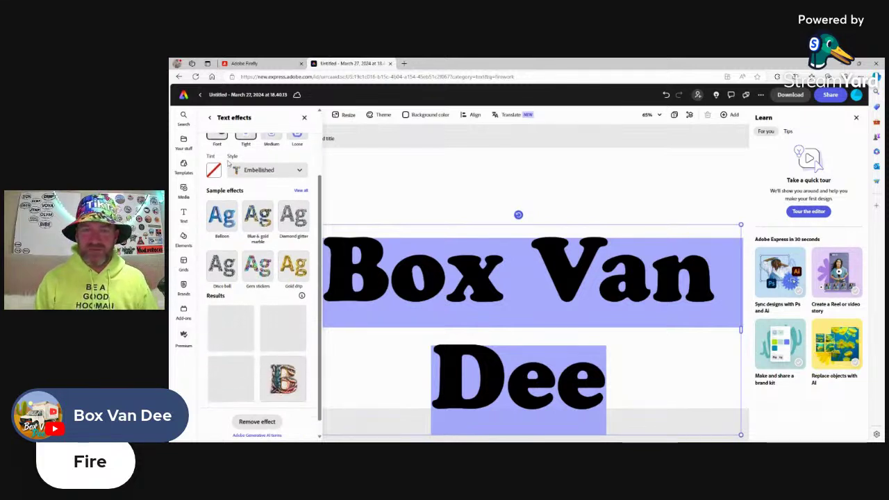